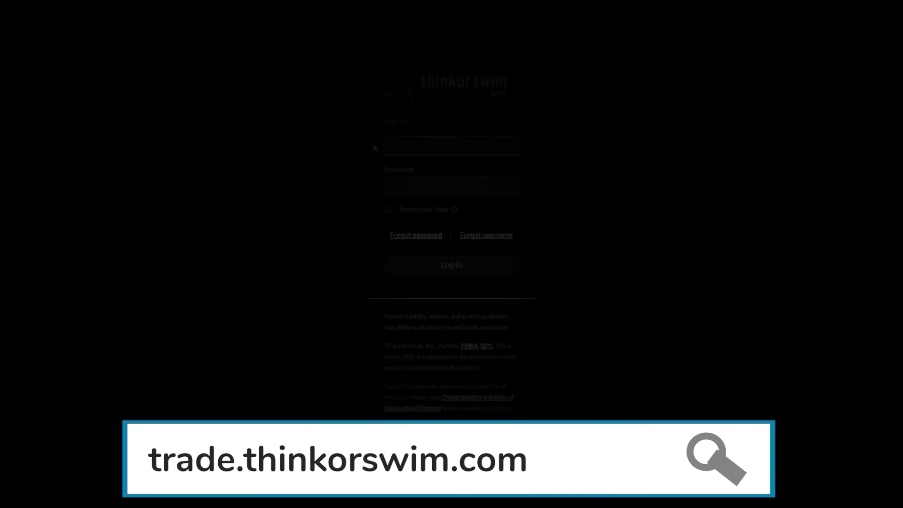
- Log in to thinkorswim web with the account's user ID and password
{"action": "type", "text": "shortthestrike"}
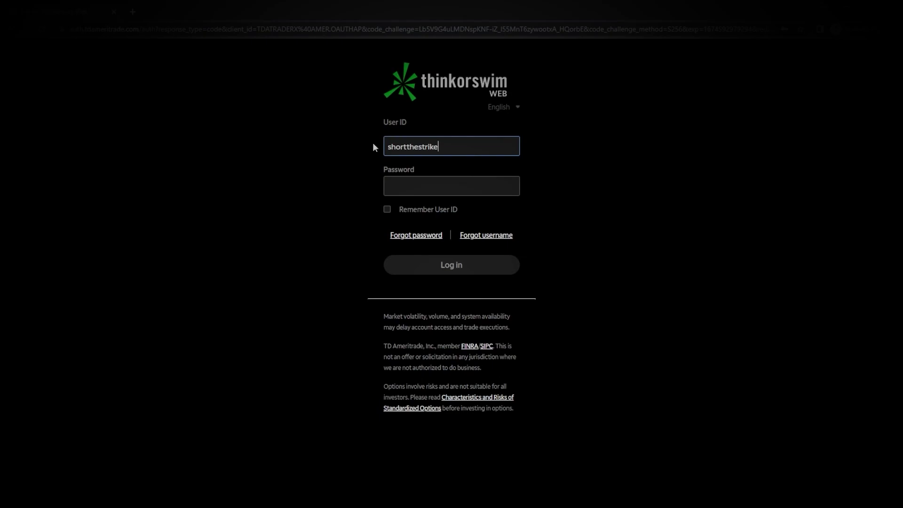
{"action": "key", "text": "Tab"}
{"action": "type", "text": "•••••••••••••••"}
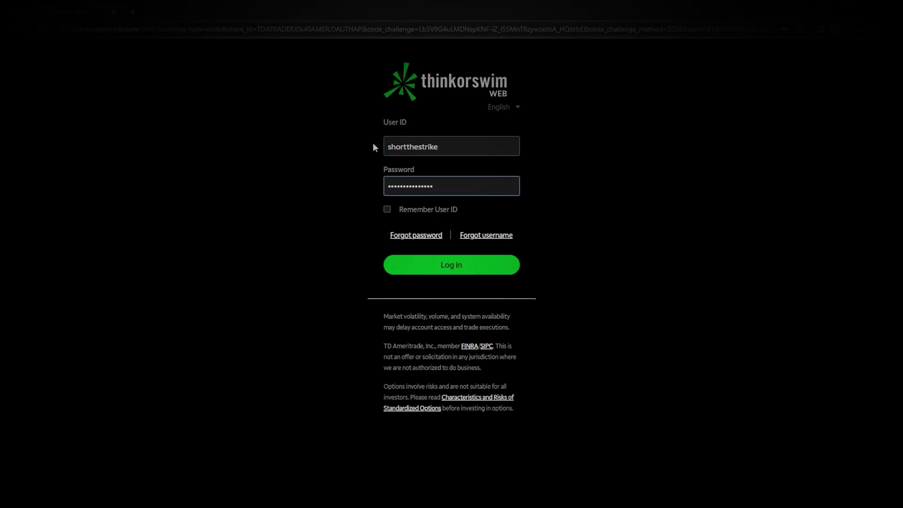
{"action": "left_click", "coordinate": [444, 256]}
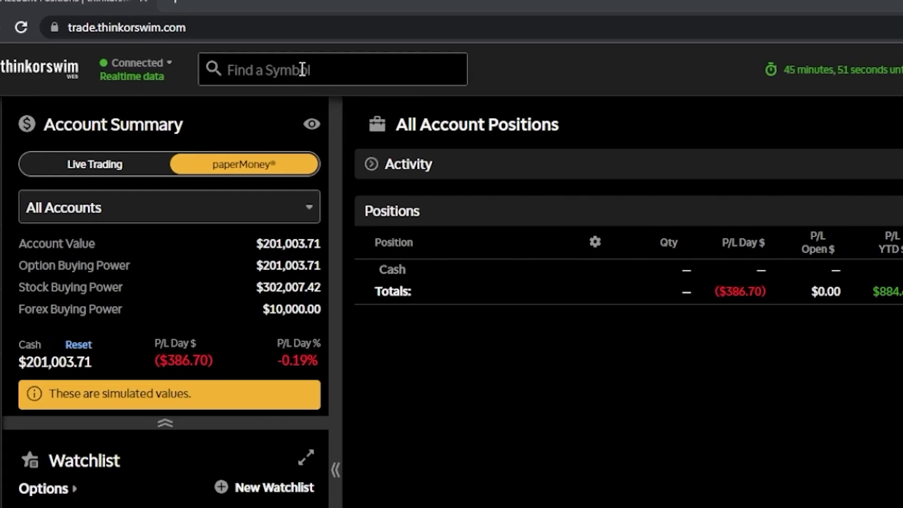
- Look up the symbol AMZN and expand its option chain
{"action": "left_click", "coordinate": [207, 55]}
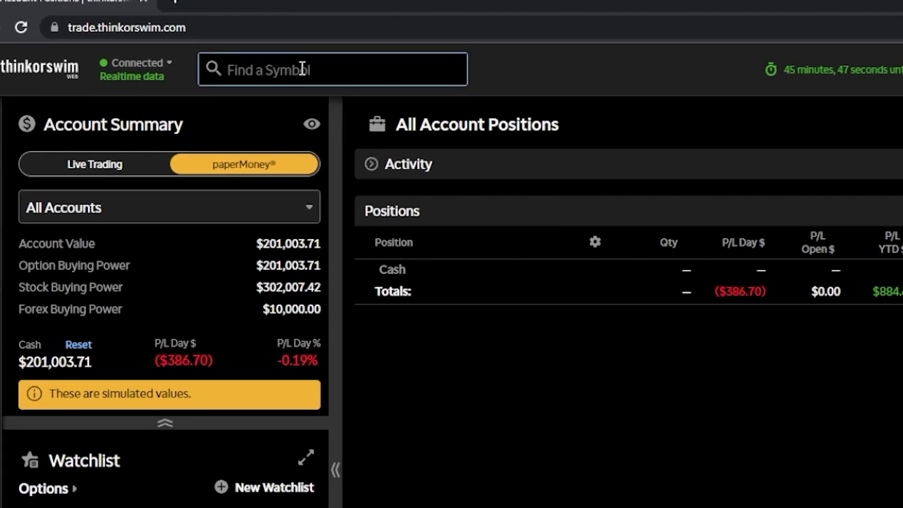
{"action": "type", "text": "AMZN"}
{"action": "key", "text": "Return"}
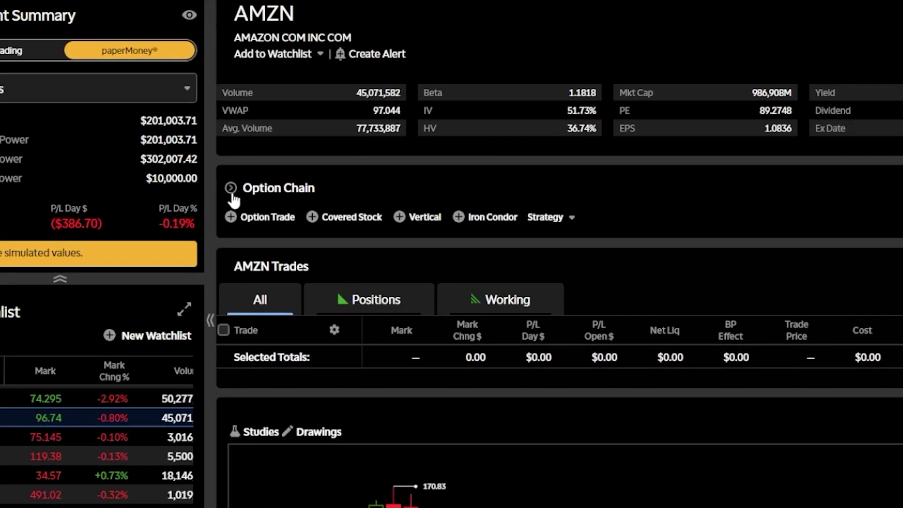
{"action": "left_click", "coordinate": [232, 190]}
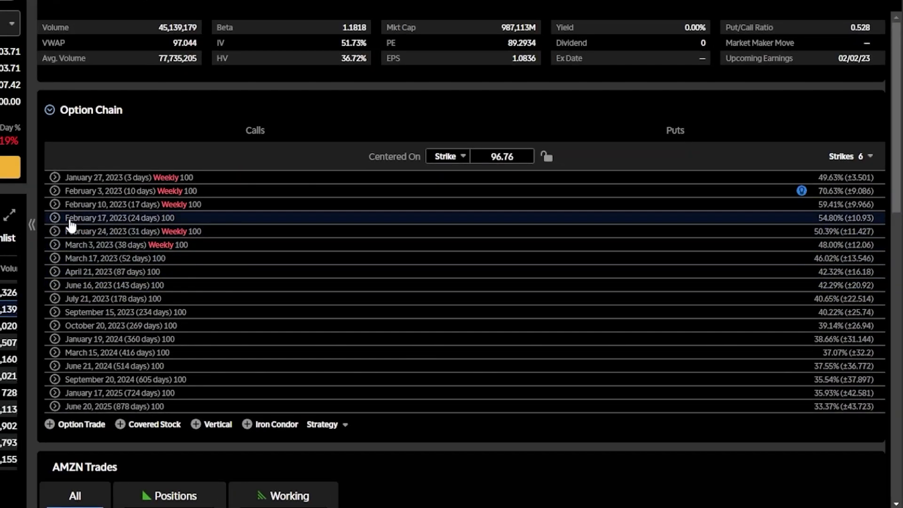
- Expand the February 10, 2023 weekly expiration and show 12 strikes in the chain
{"action": "left_click", "coordinate": [55, 205]}
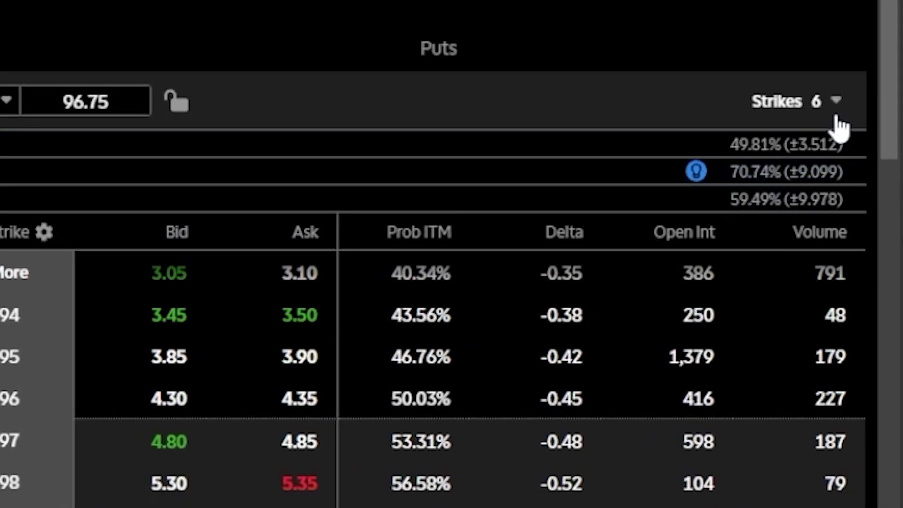
{"action": "left_click", "coordinate": [837, 100]}
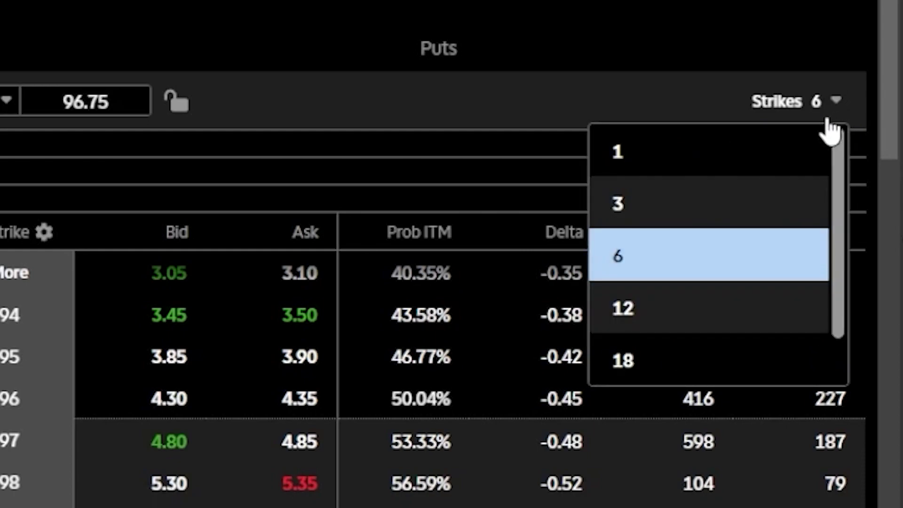
{"action": "left_click", "coordinate": [691, 314]}
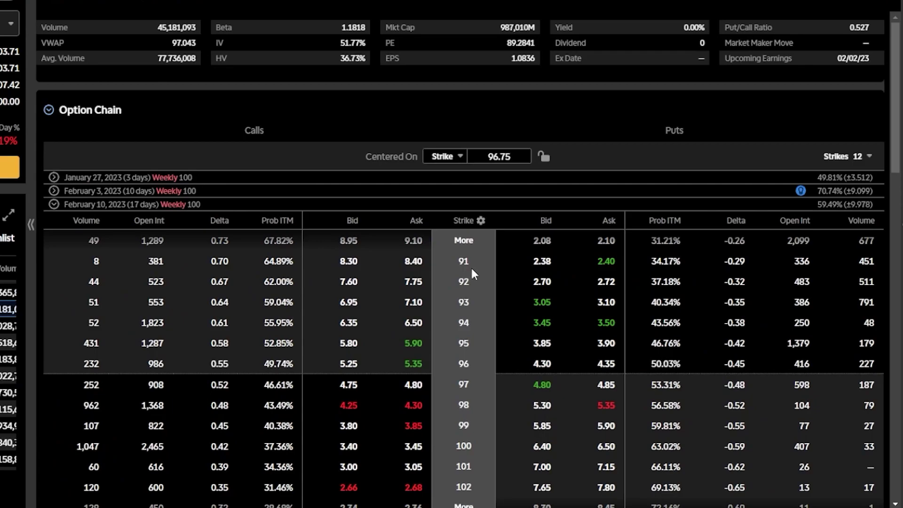
{"action": "scroll", "coordinate": [471, 270], "scroll_direction": "down", "scroll_amount": 1}
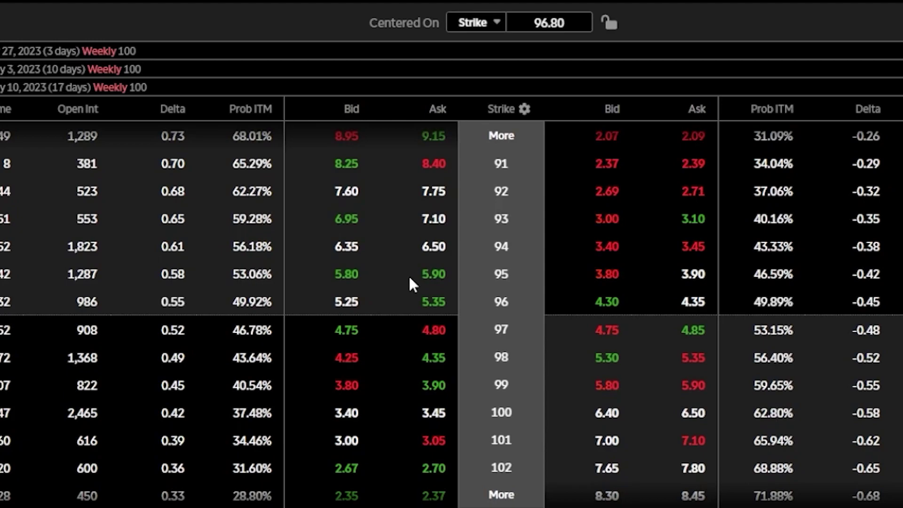
- Build a call vertical by buying the Feb 10 95 call at the ask and selling the 100 call at the bid
{"action": "left_click", "coordinate": [429, 281]}
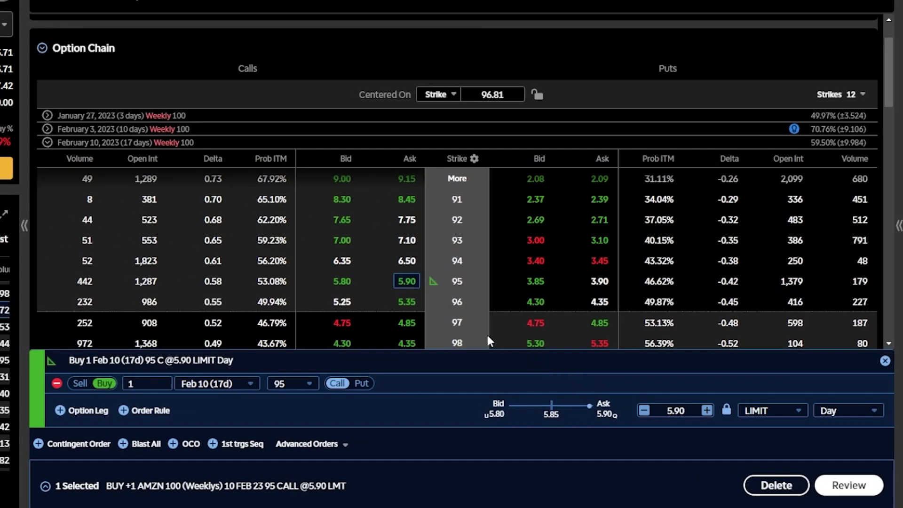
{"action": "scroll", "coordinate": [458, 310], "scroll_direction": "down", "scroll_amount": 3}
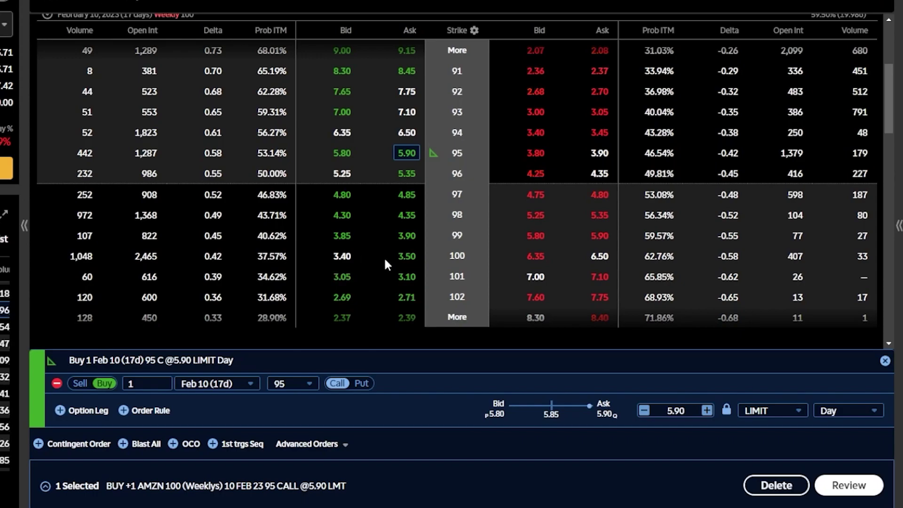
{"action": "left_click", "coordinate": [343, 265]}
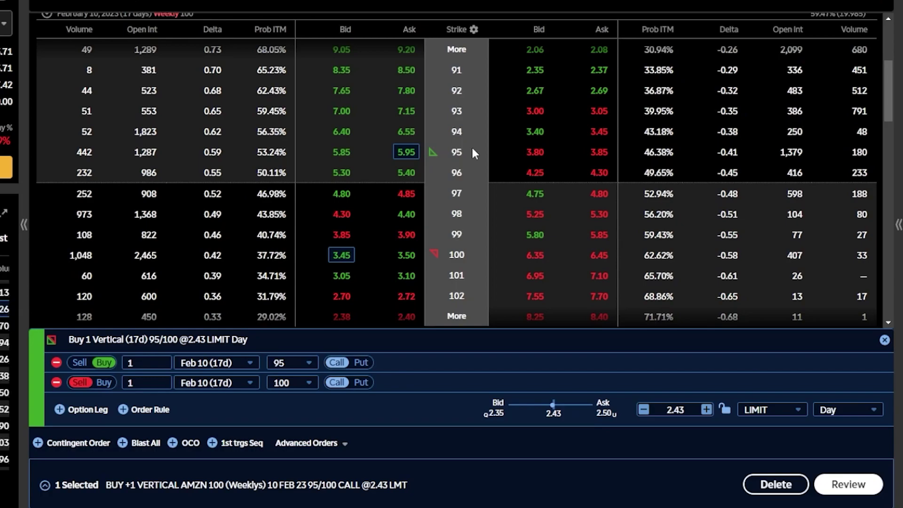
- Set the limit price of the 95/100 call vertical order to 2.00
{"action": "left_click", "coordinate": [643, 411]}
{"action": "left_click", "coordinate": [644, 411]}
{"action": "left_click", "coordinate": [644, 410]}
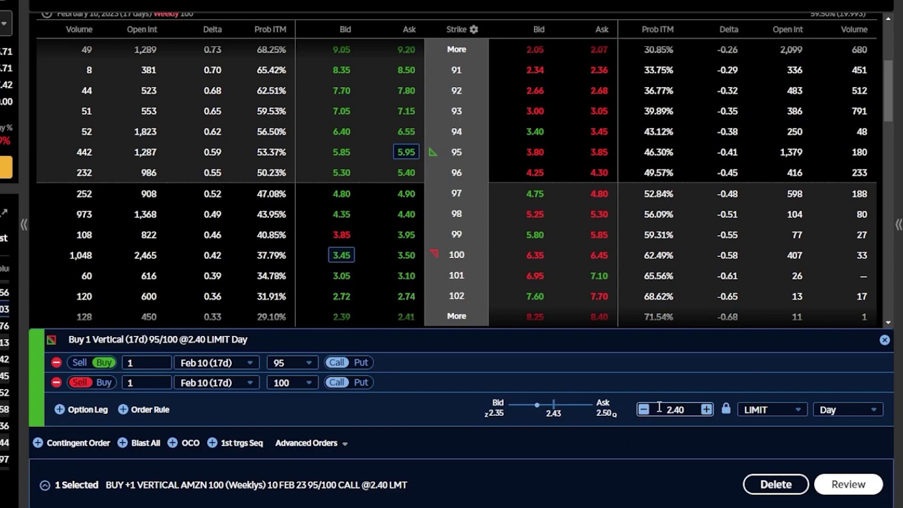
{"action": "left_click_drag", "start_coordinate": [660, 408], "coordinate": [701, 406]}
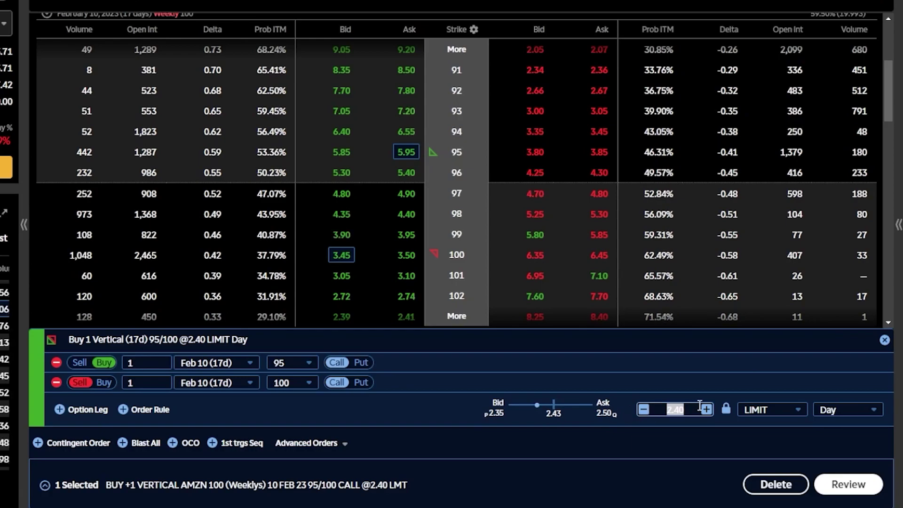
{"action": "type", "text": "2.000"}
{"action": "key", "text": "BackSpace"}
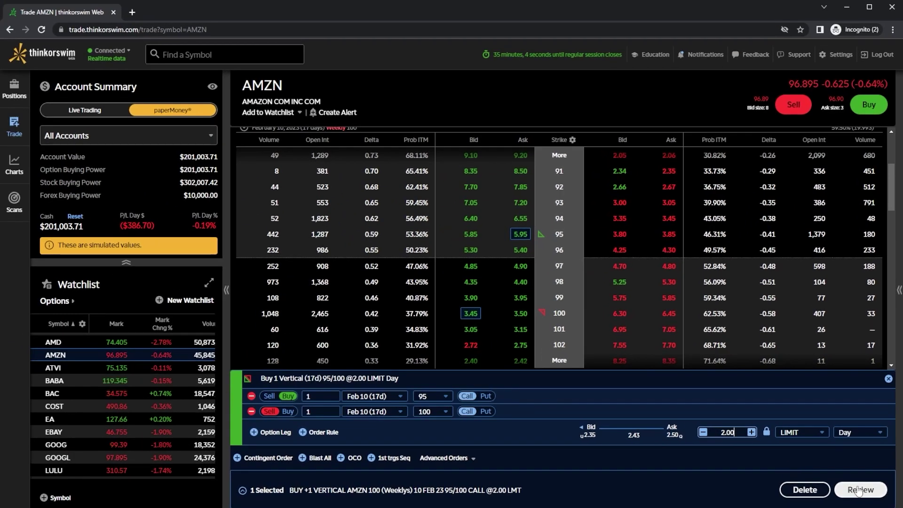
- Review and send the 95/100 call vertical order, and view it among the AMZN trades
{"action": "left_click", "coordinate": [847, 485]}
{"action": "left_click", "coordinate": [859, 491]}
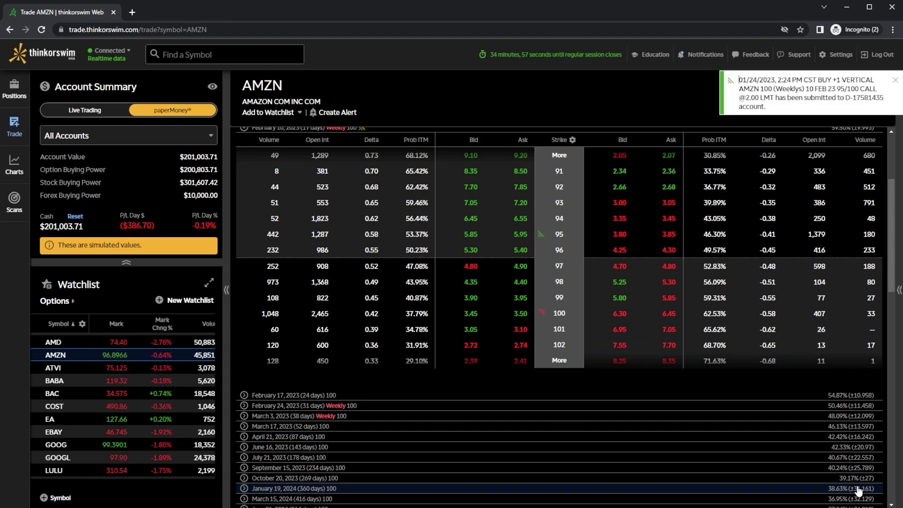
{"action": "scroll", "coordinate": [611, 471], "scroll_direction": "down", "scroll_amount": 7}
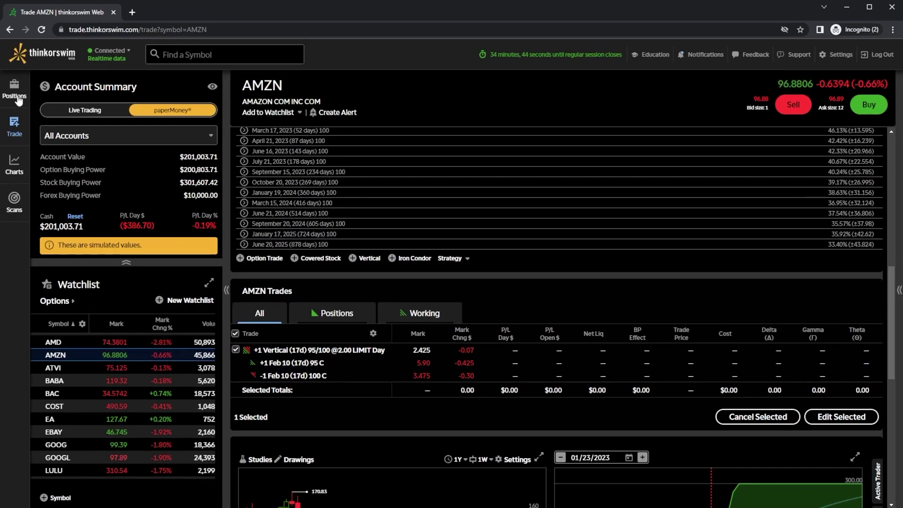
- Select the working AMZN vertical order in the account's position activity and open it for editing
{"action": "left_click", "coordinate": [19, 100]}
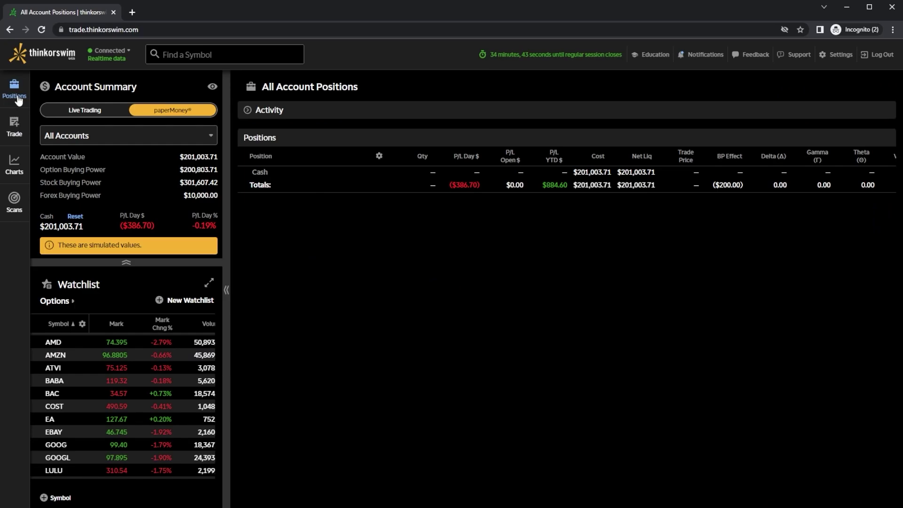
{"action": "left_click", "coordinate": [248, 111]}
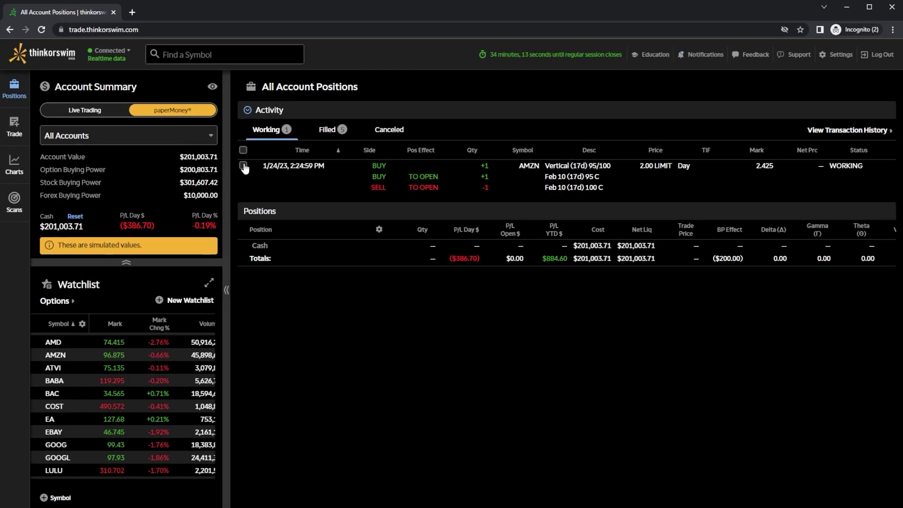
{"action": "left_click", "coordinate": [243, 166]}
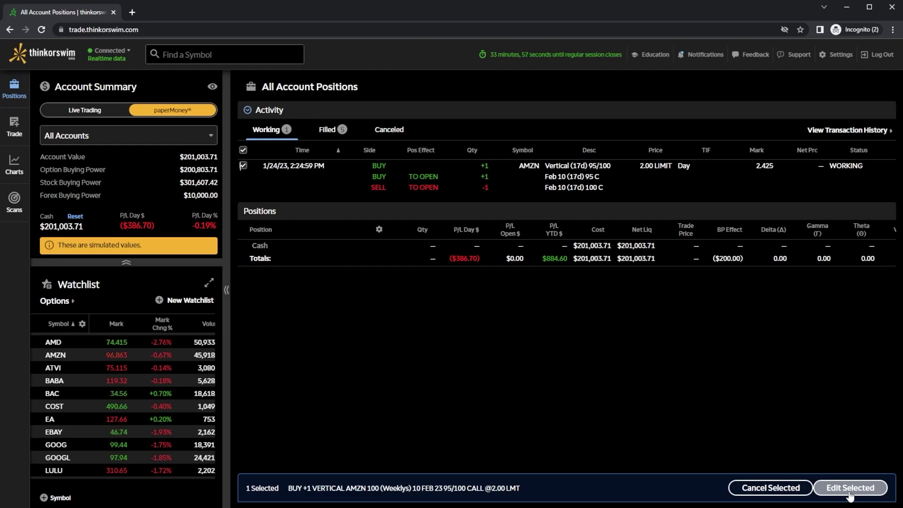
{"action": "left_click", "coordinate": [849, 489]}
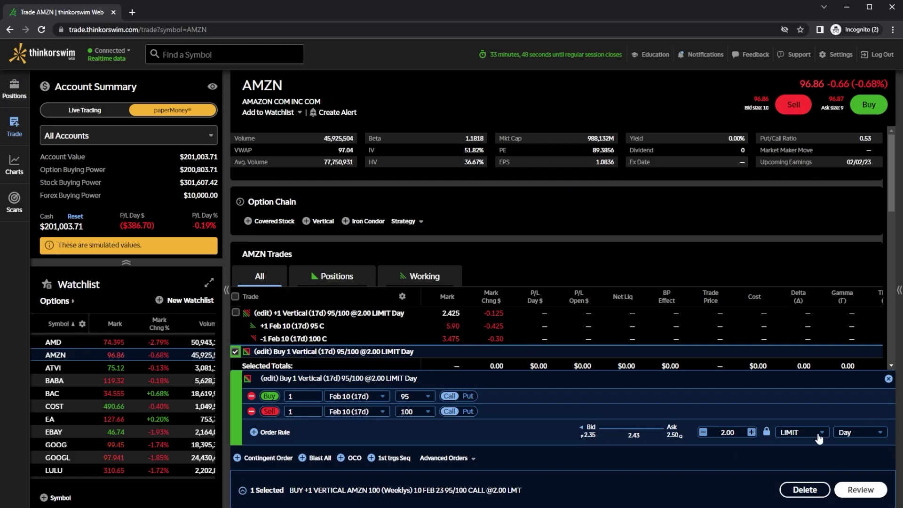
- Change the vertical order's type to MARKET, review it and send it
{"action": "left_click", "coordinate": [802, 433]}
{"action": "left_click", "coordinate": [799, 359]}
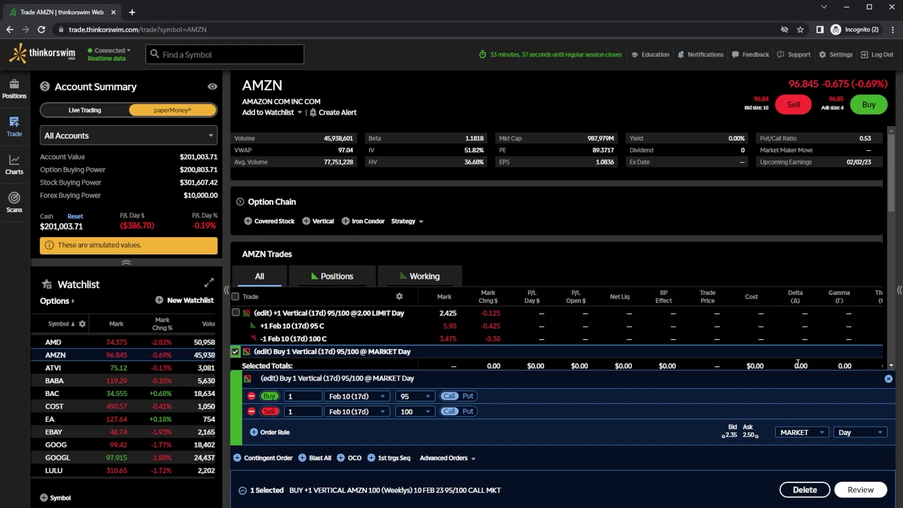
{"action": "left_click", "coordinate": [861, 490]}
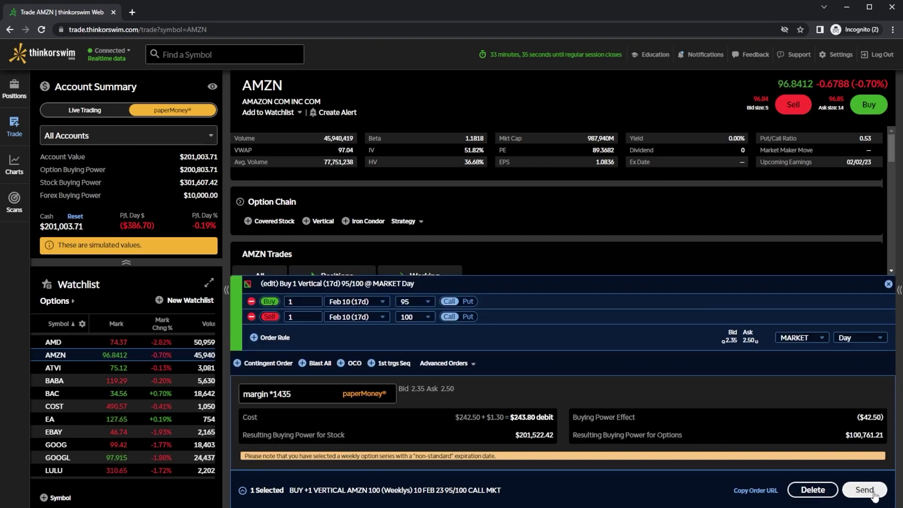
{"action": "left_click", "coordinate": [872, 491]}
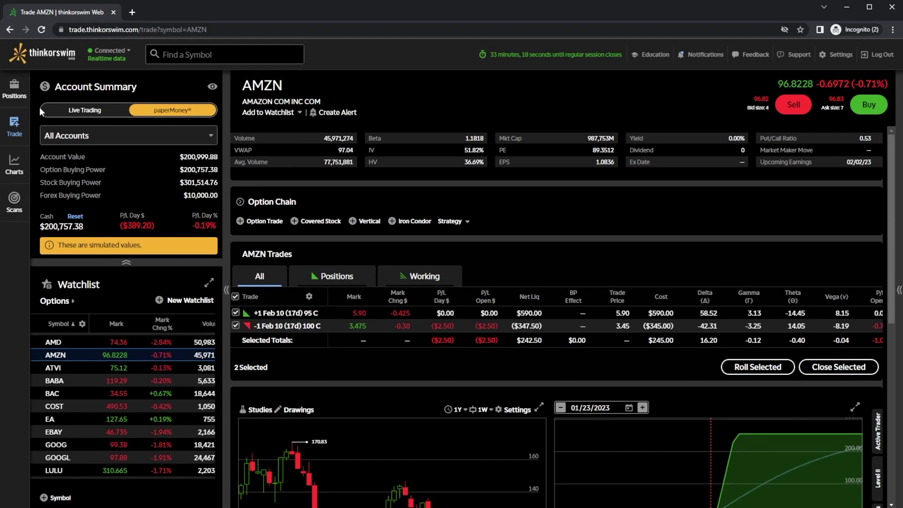
- Open the AMZN vertical from the account positions and create a closing order for both legs
{"action": "left_click", "coordinate": [15, 93]}
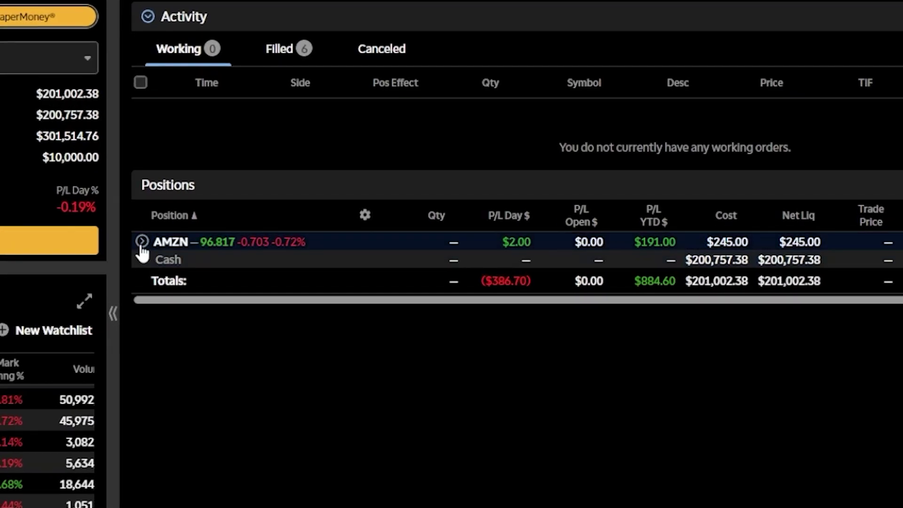
{"action": "left_click", "coordinate": [141, 242]}
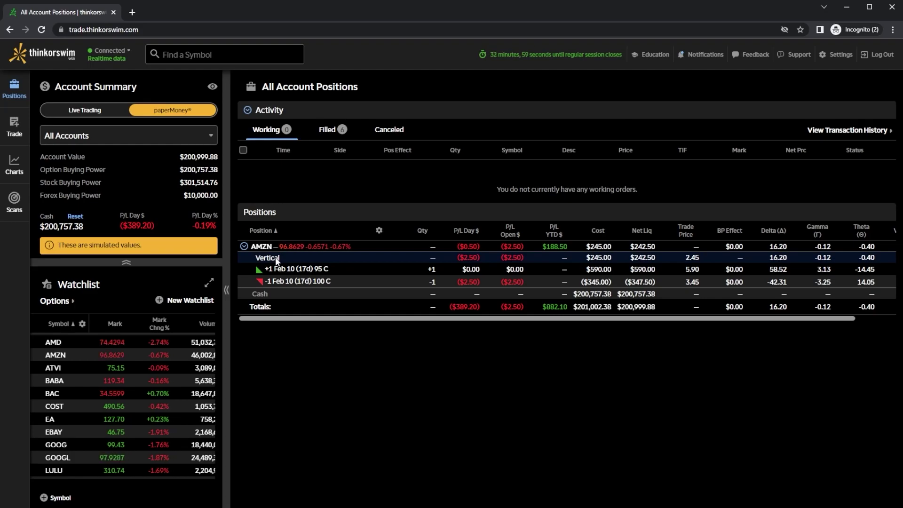
{"action": "left_click", "coordinate": [276, 260]}
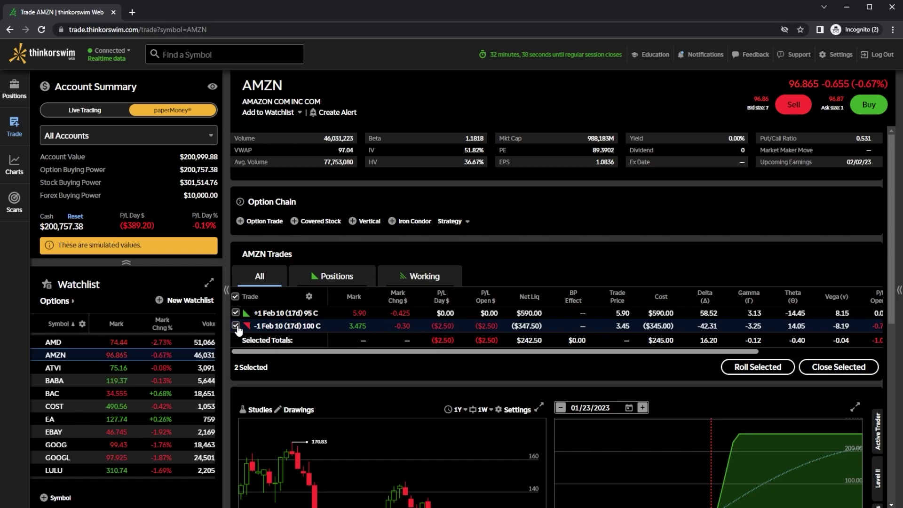
{"action": "left_click", "coordinate": [839, 368]}
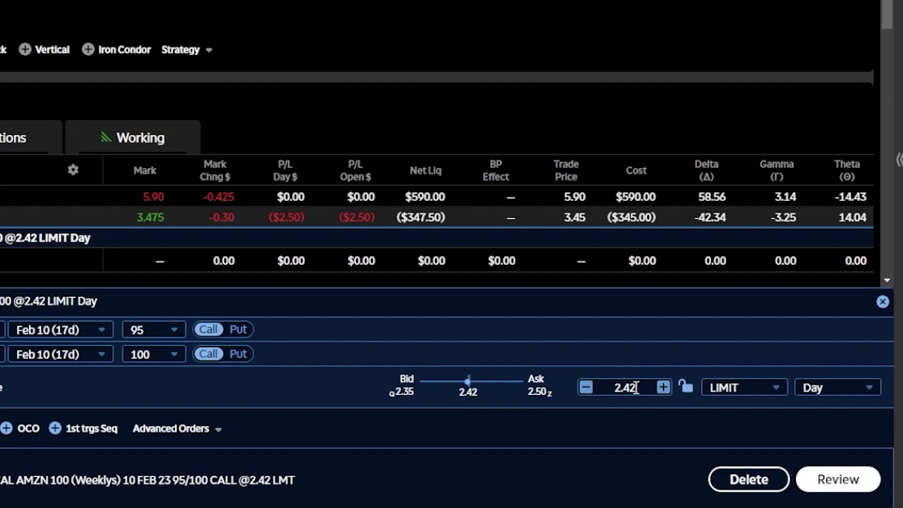
- Set the closing order to a 3.60 limit price with GTC duration, review it and send it
{"action": "left_click_drag", "start_coordinate": [636, 388], "coordinate": [575, 378]}
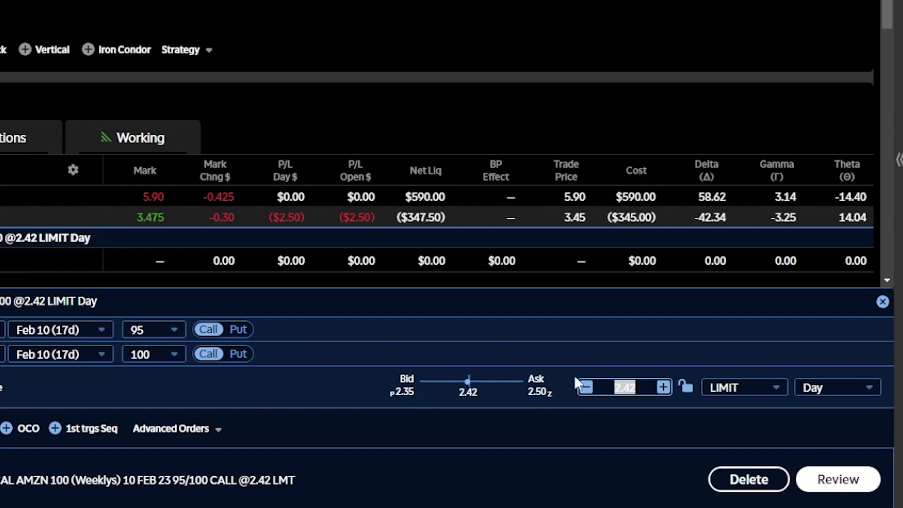
{"action": "type", "text": "3.60"}
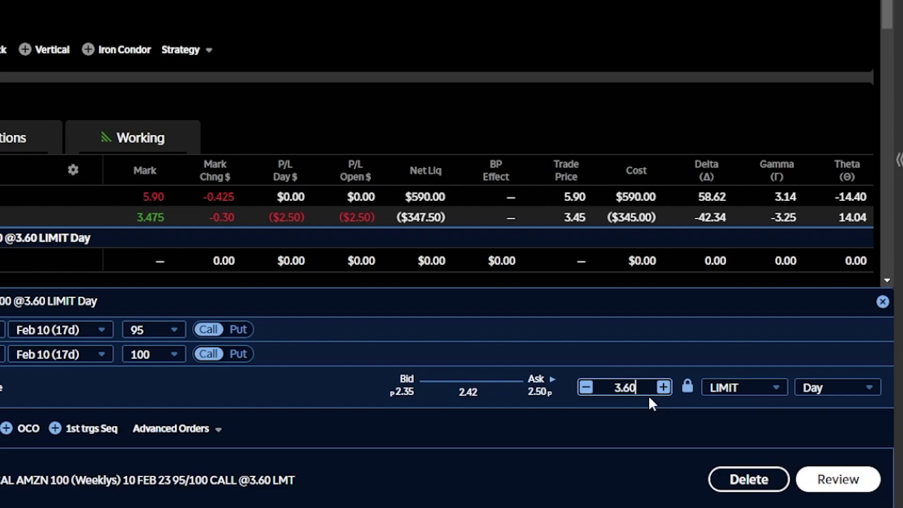
{"action": "left_click", "coordinate": [832, 394]}
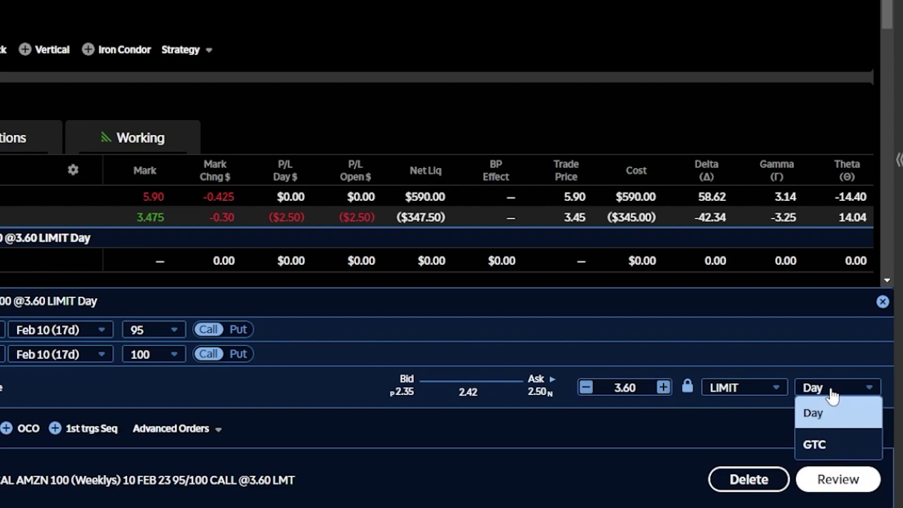
{"action": "left_click", "coordinate": [824, 445]}
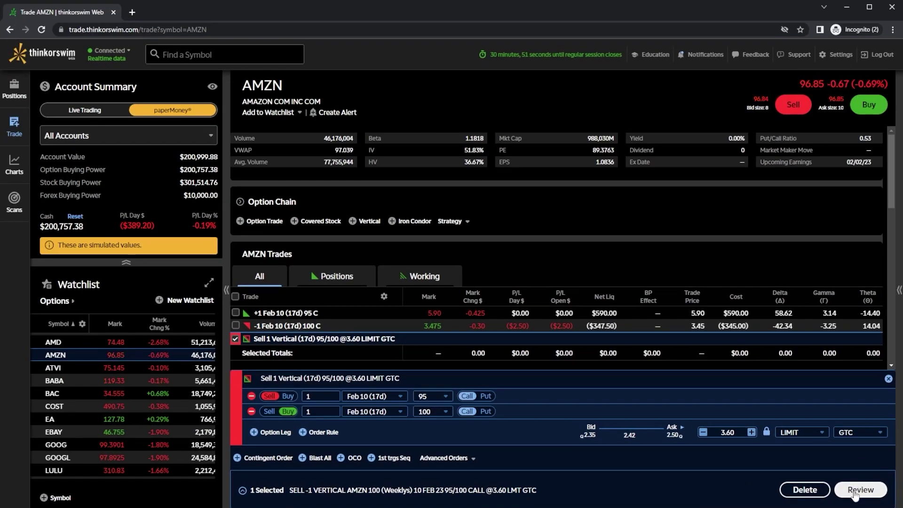
{"action": "left_click", "coordinate": [829, 483]}
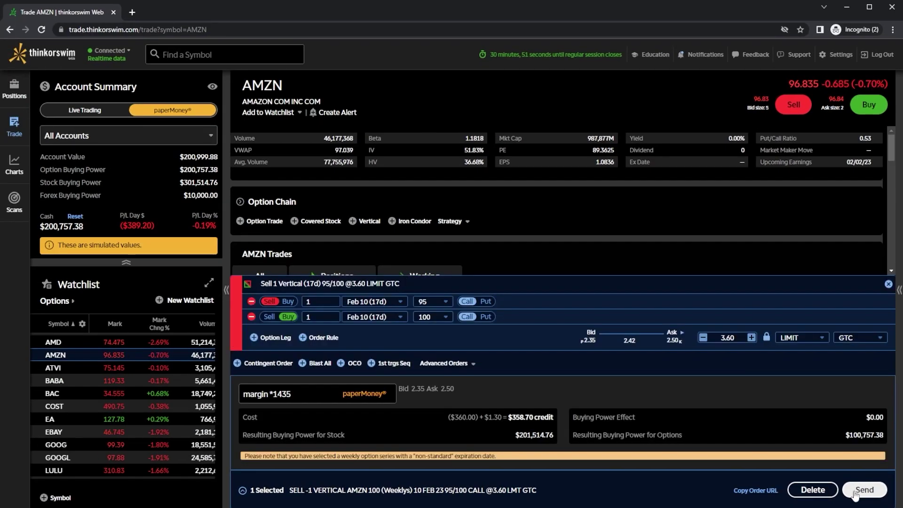
{"action": "left_click", "coordinate": [863, 490]}
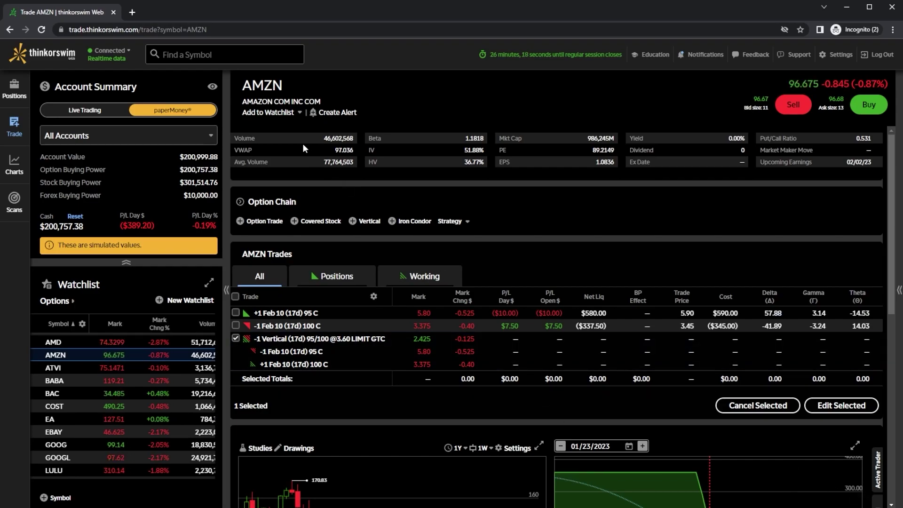
- Load the BABA symbol on the trade page and expand its option chain
{"action": "left_click", "coordinate": [195, 50]}
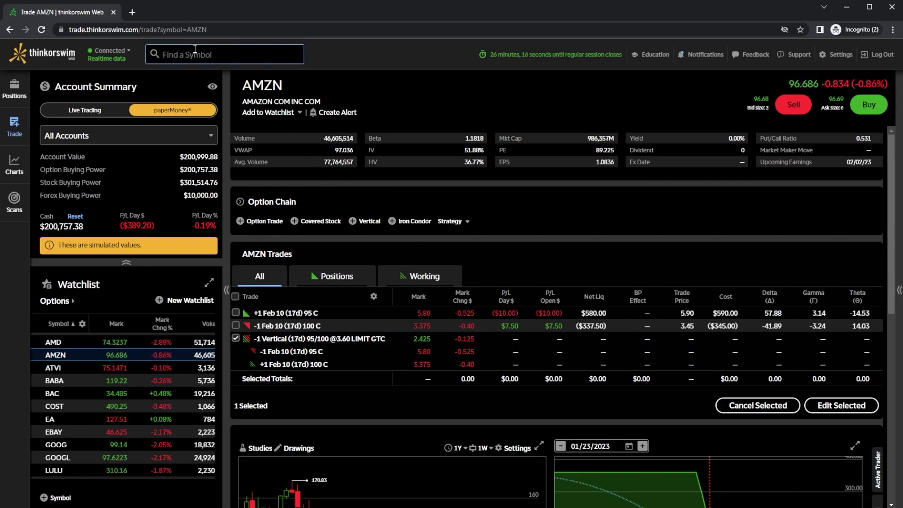
{"action": "type", "text": "BABA"}
{"action": "key", "text": "Return"}
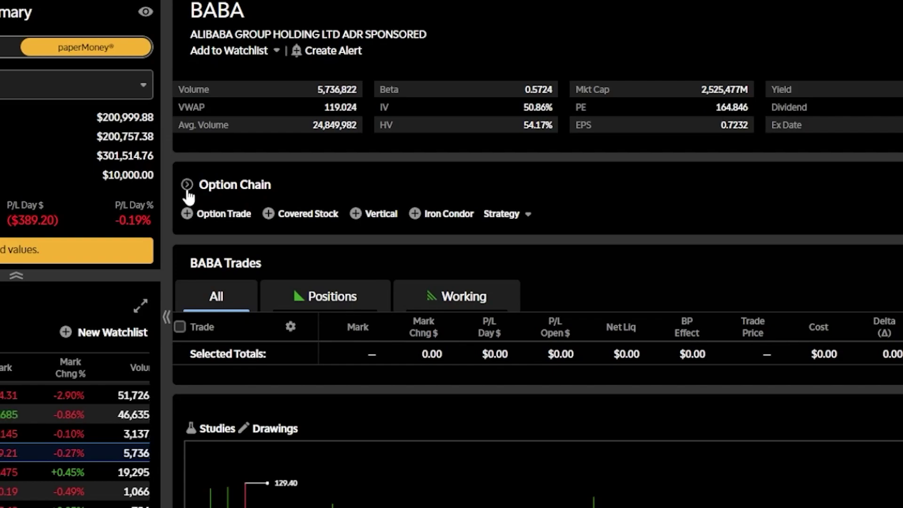
{"action": "left_click", "coordinate": [187, 185]}
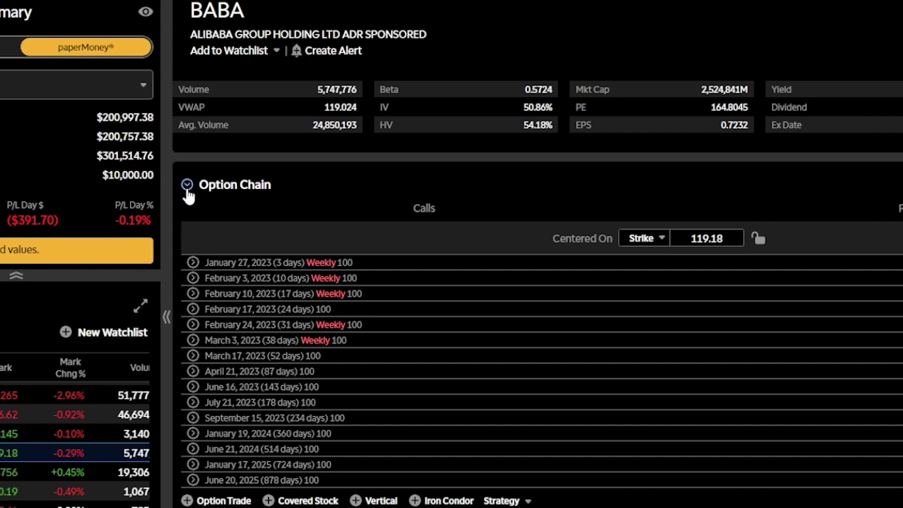
- From the February 10, 2023 expiration, build a vertical by buying the BABA 120 put and selling the 115 put
{"action": "left_click", "coordinate": [193, 294]}
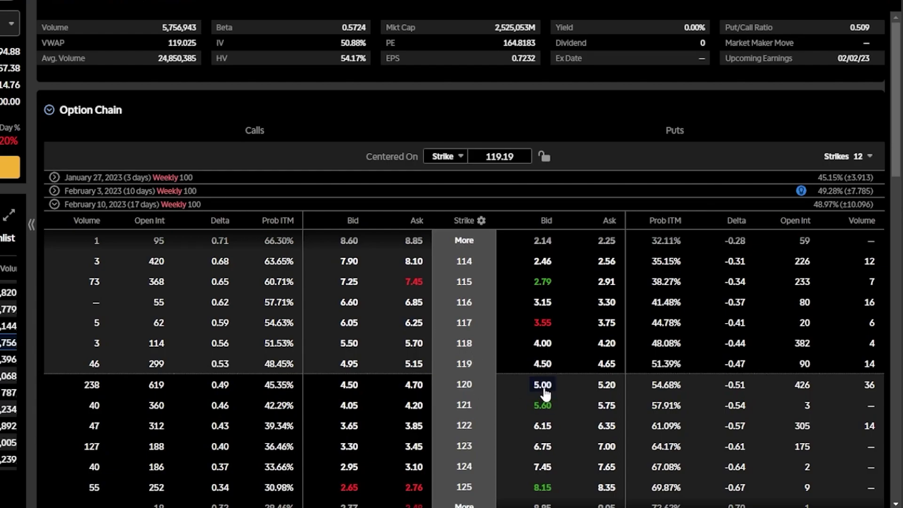
{"action": "left_click", "coordinate": [605, 385]}
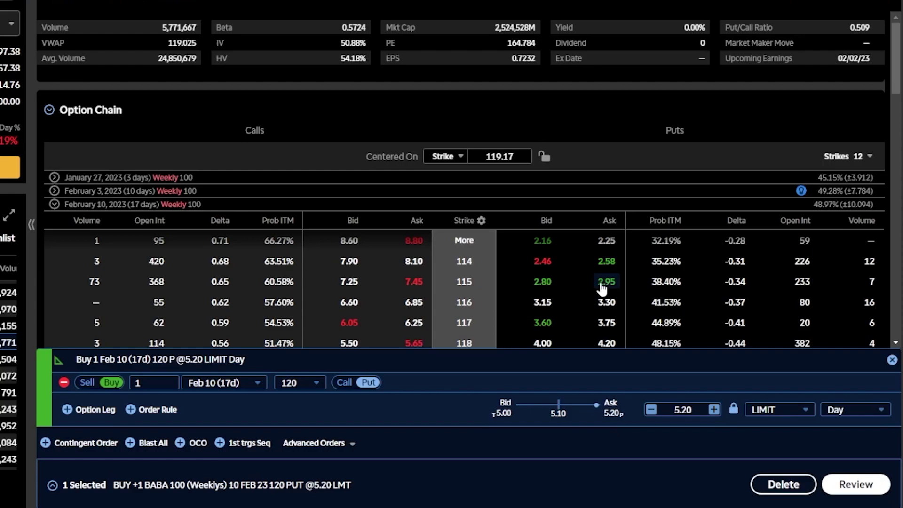
{"action": "left_click", "coordinate": [544, 285]}
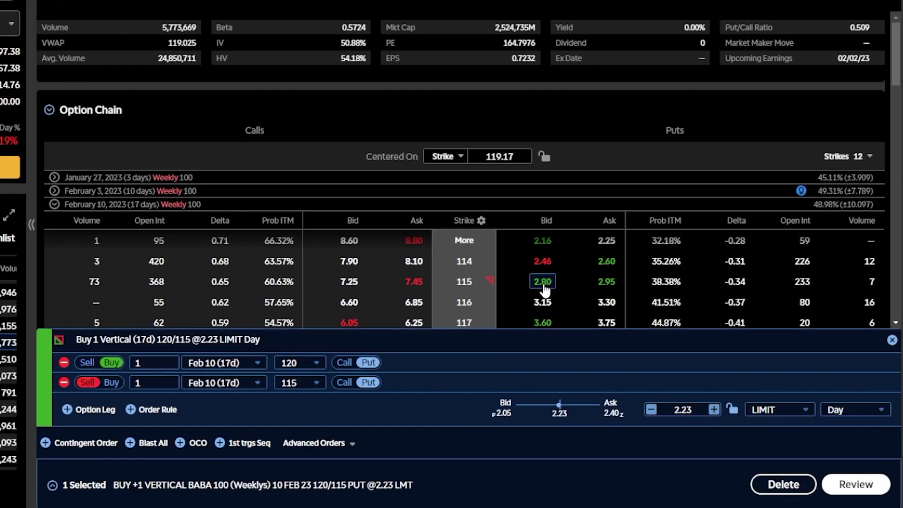
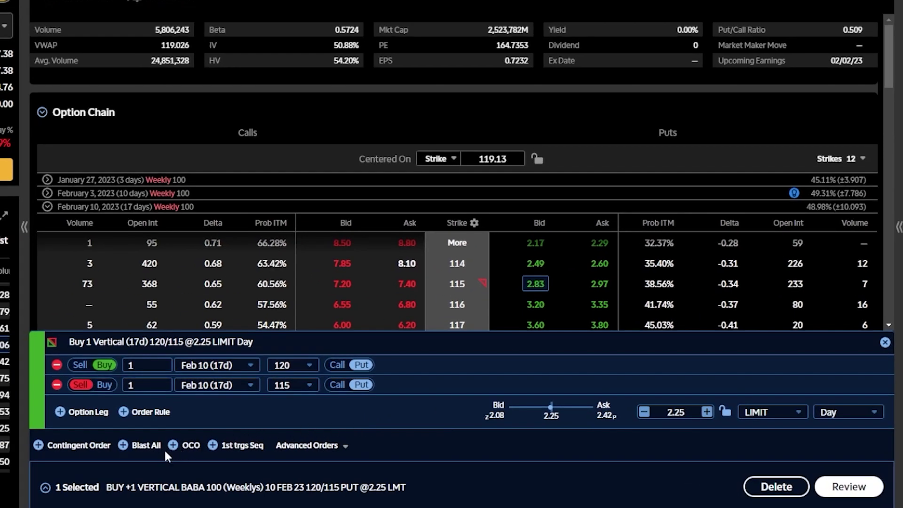
- Add a contingent closing order for the BABA put vertical with a 3.37 limit price and GTC duration
{"action": "left_click", "coordinate": [58, 450]}
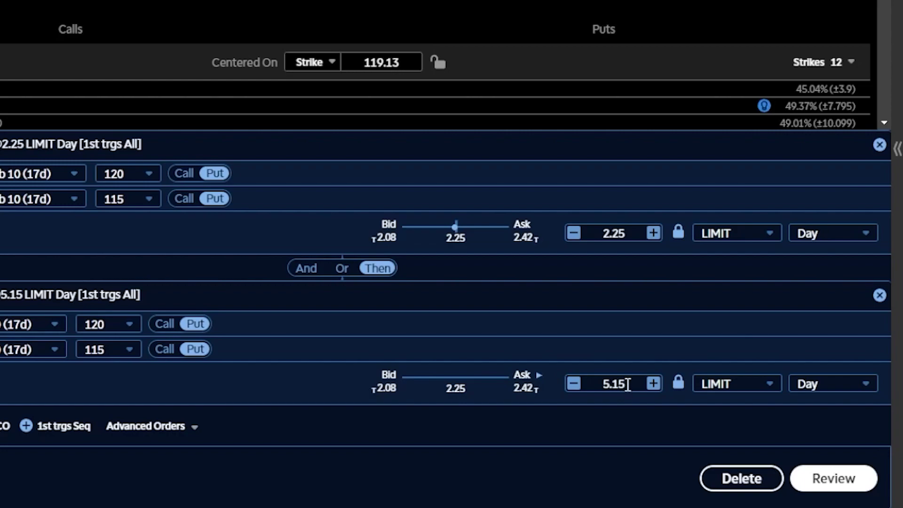
{"action": "left_click_drag", "start_coordinate": [631, 383], "coordinate": [597, 382]}
{"action": "type", "text": "3"}
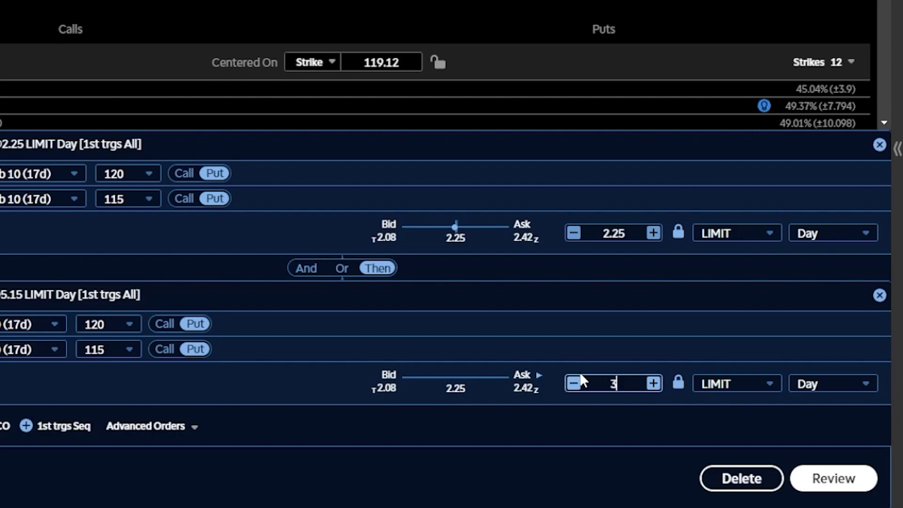
{"action": "type", "text": ".37"}
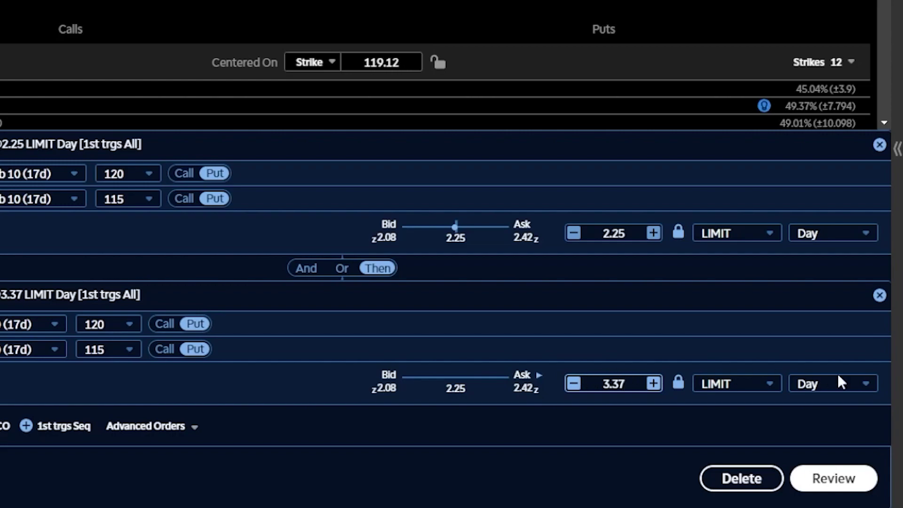
{"action": "left_click", "coordinate": [872, 385]}
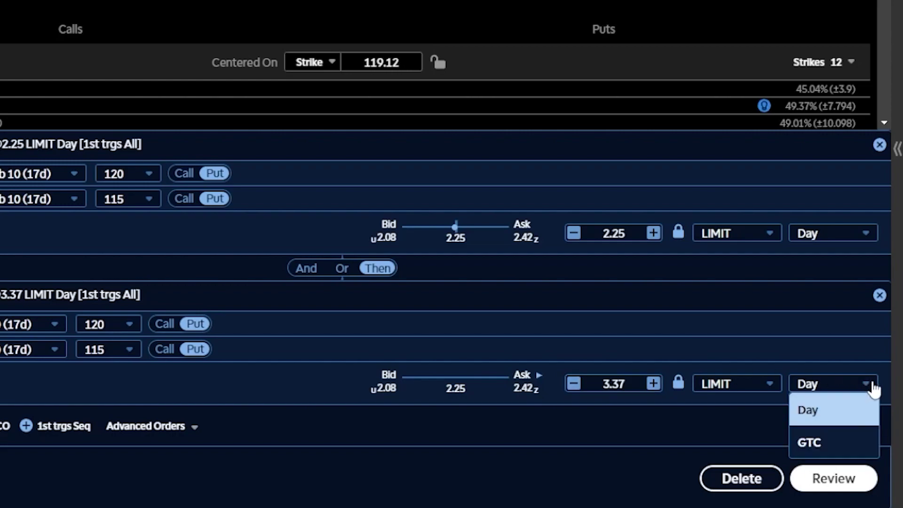
{"action": "left_click", "coordinate": [845, 444]}
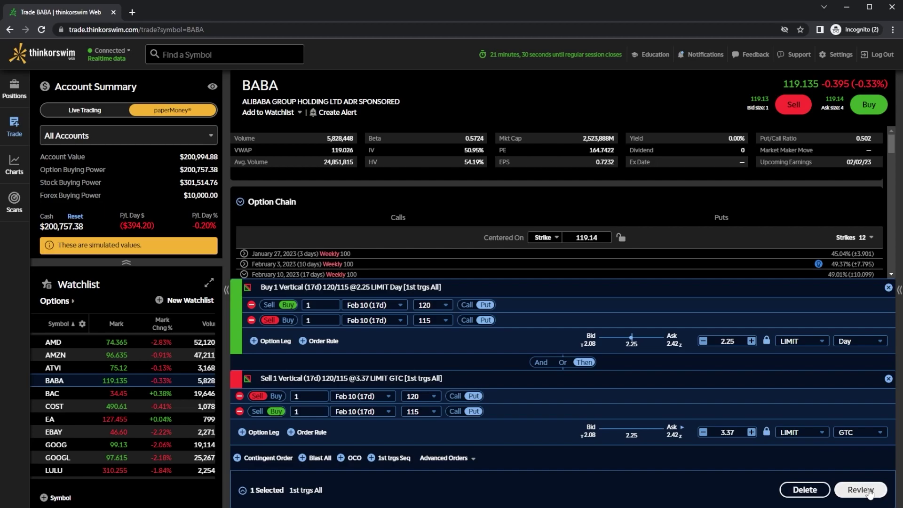
- Review and send the linked BABA opening and closing orders, and open the account positions
{"action": "left_click", "coordinate": [861, 490]}
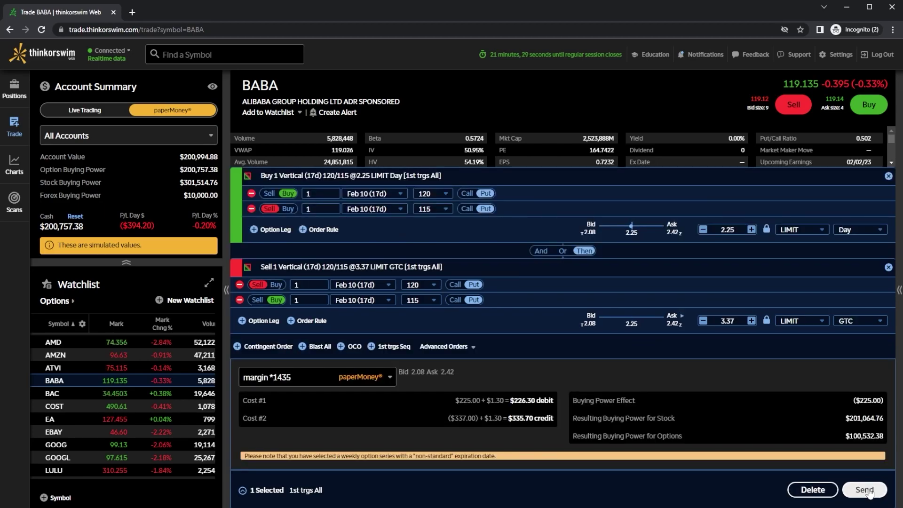
{"action": "left_click", "coordinate": [867, 490]}
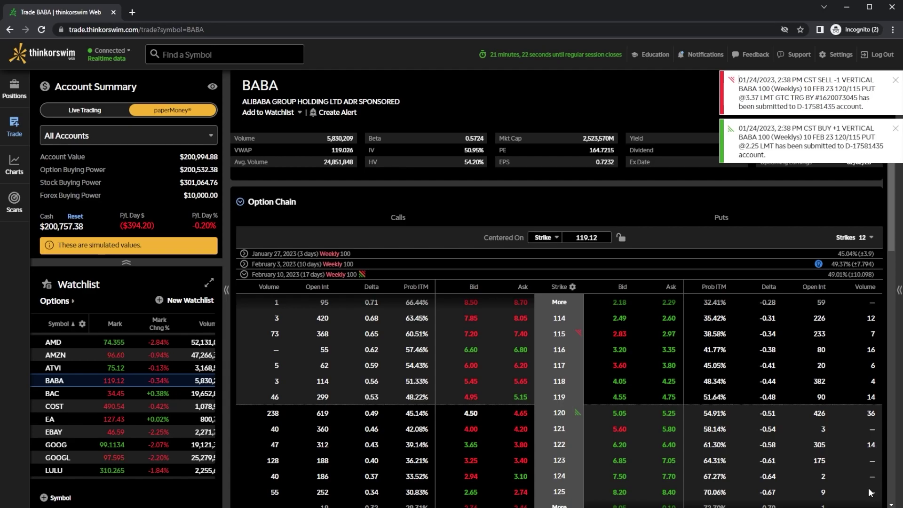
{"action": "left_click", "coordinate": [18, 94]}
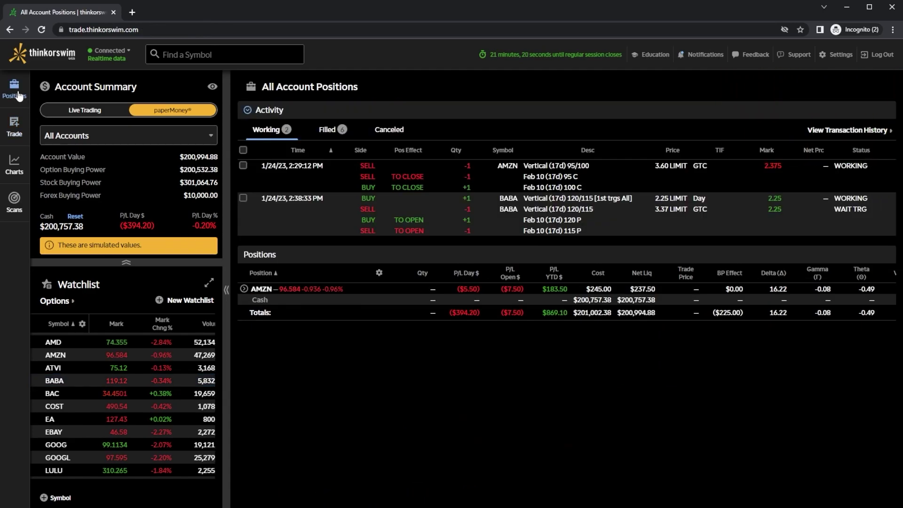